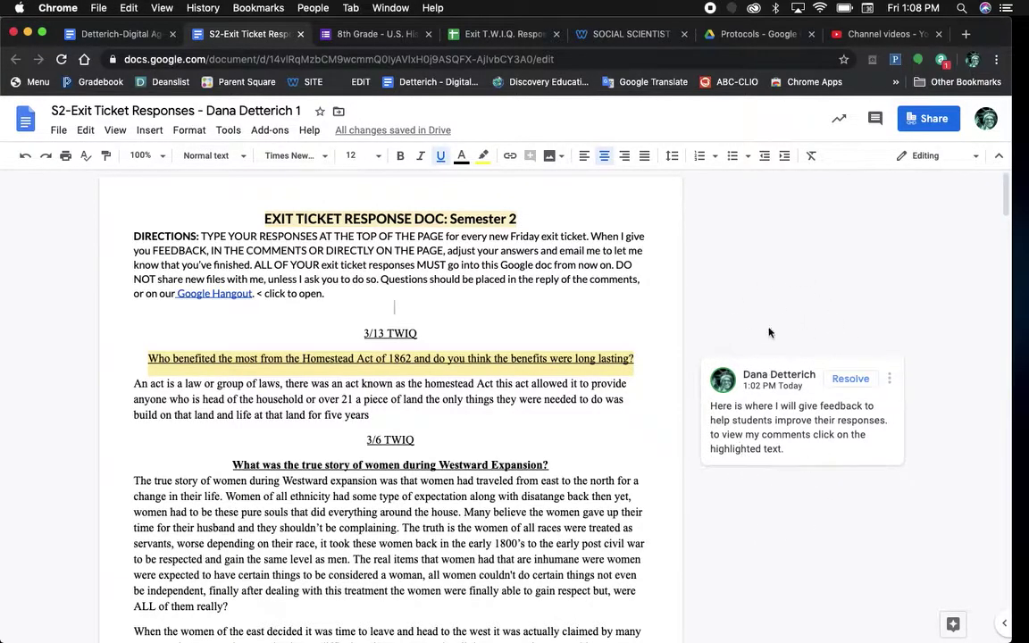
Step: Open the teacher's feedback comment on the yellow-highlighted Homestead Act question
click(548, 361)
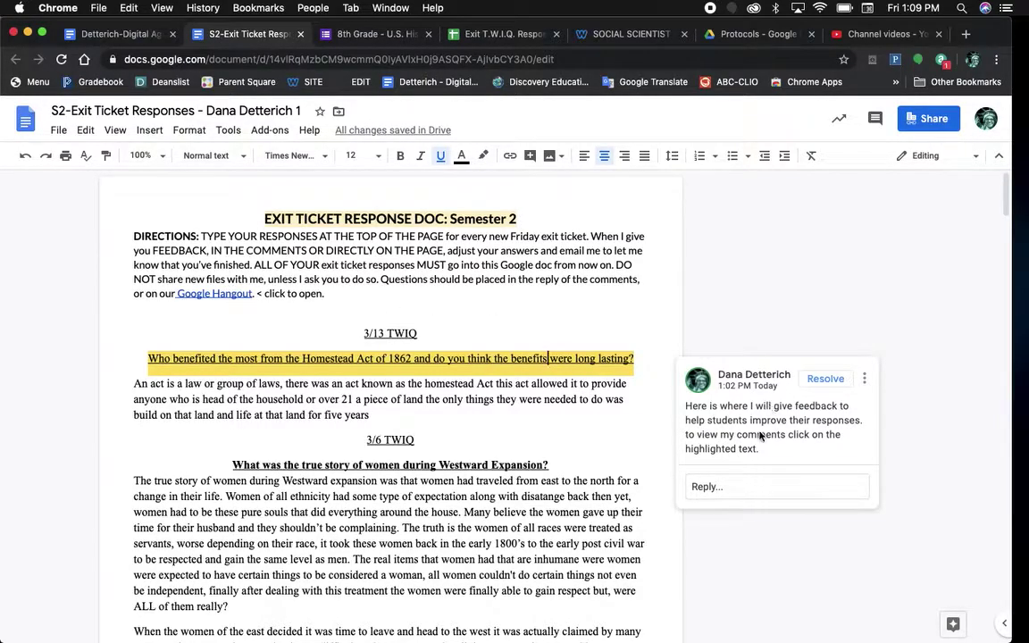
scroll(580, 436, down, 1)
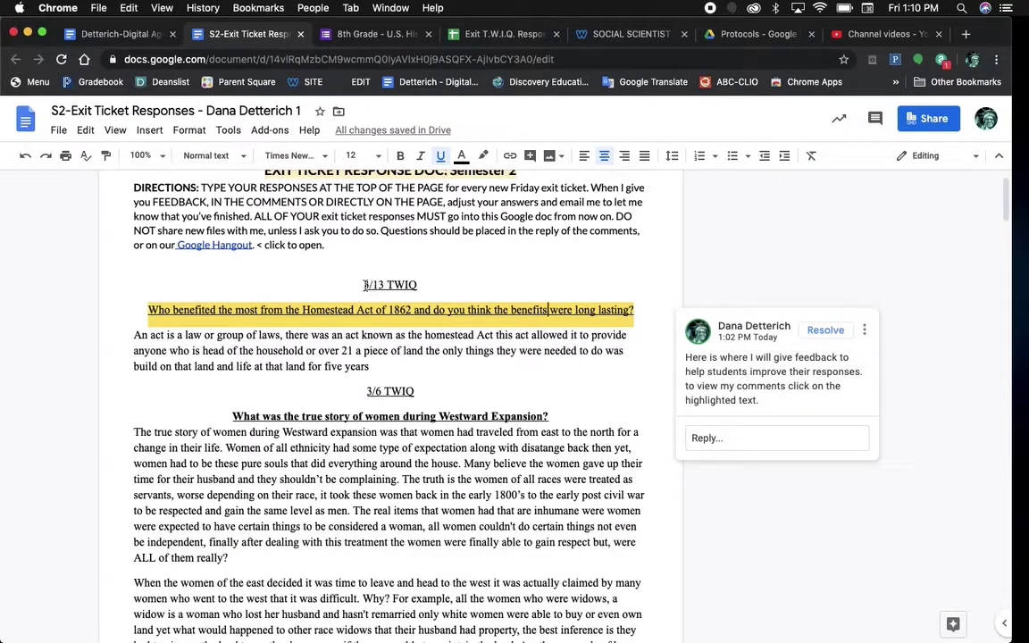
mouse_move(363, 285)
mouse_down()
mouse_move(416, 283)
mouse_move(365, 288)
mouse_up()
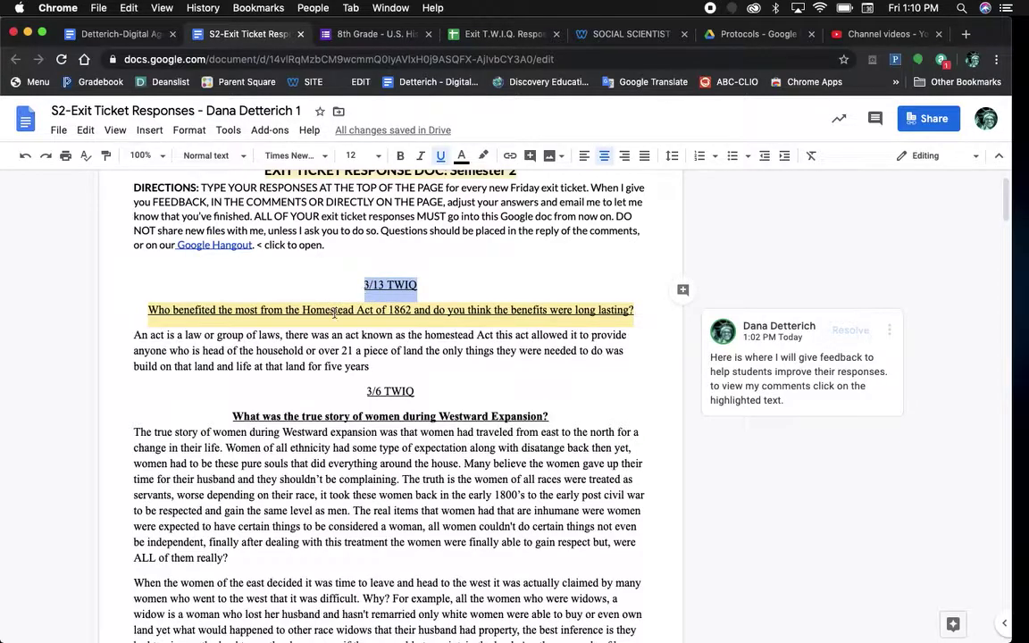
click(342, 318)
scroll(342, 320, down, 2)
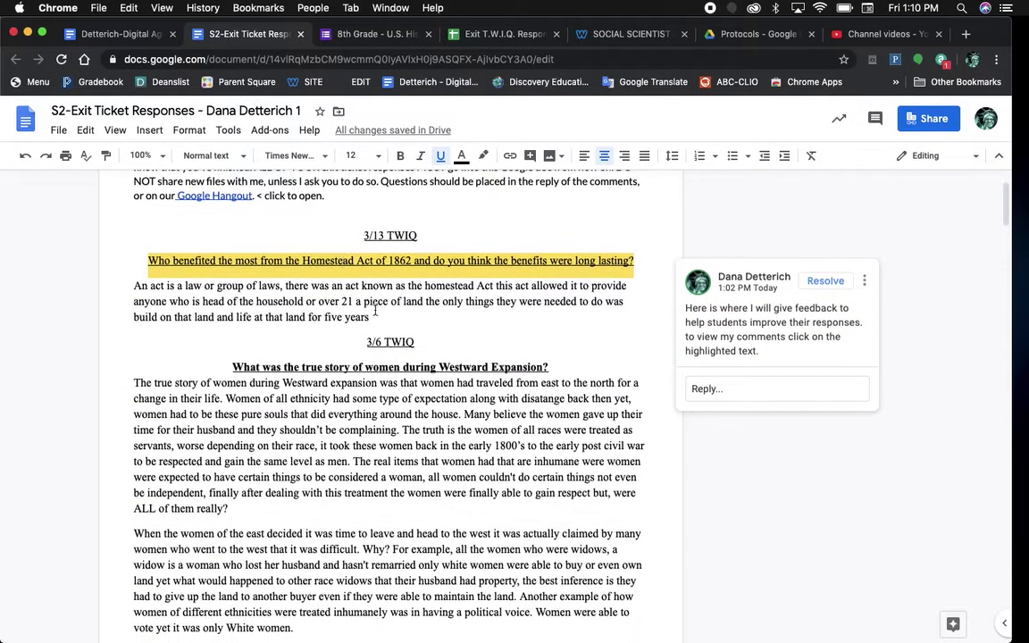
click(372, 317)
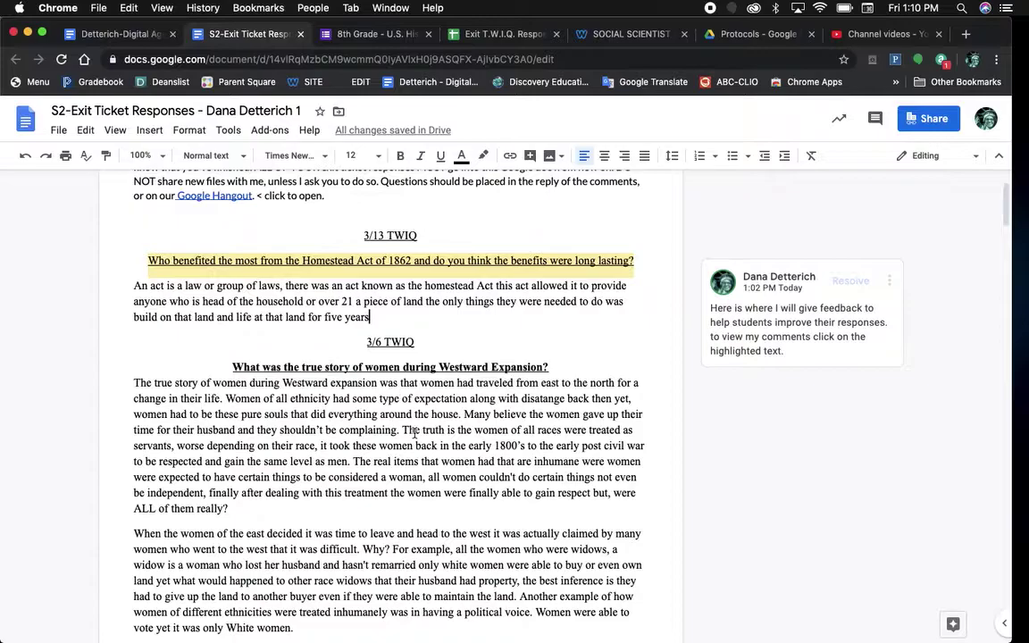
scroll(413, 429, down, 5)
scroll(413, 432, down, 1)
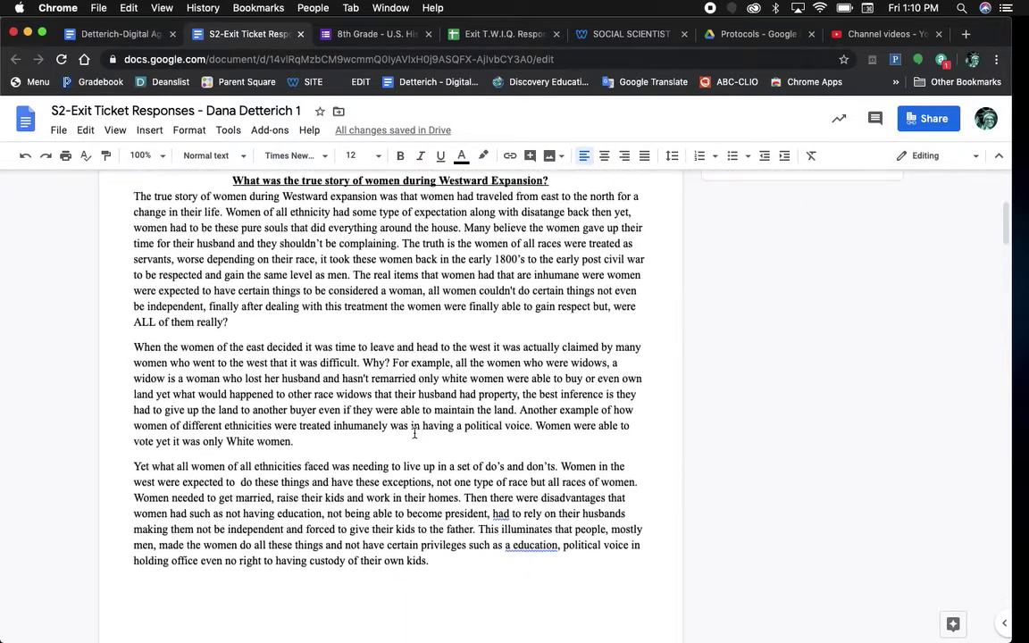
scroll(413, 432, up, 2)
scroll(412, 428, down, 1)
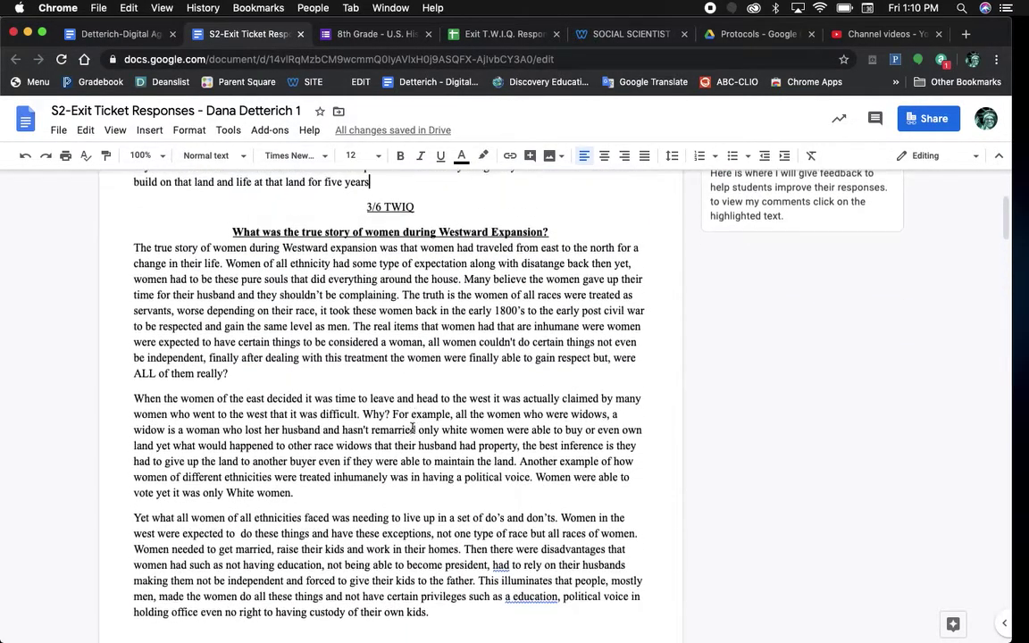
scroll(419, 433, up, 2)
scroll(455, 442, up, 1)
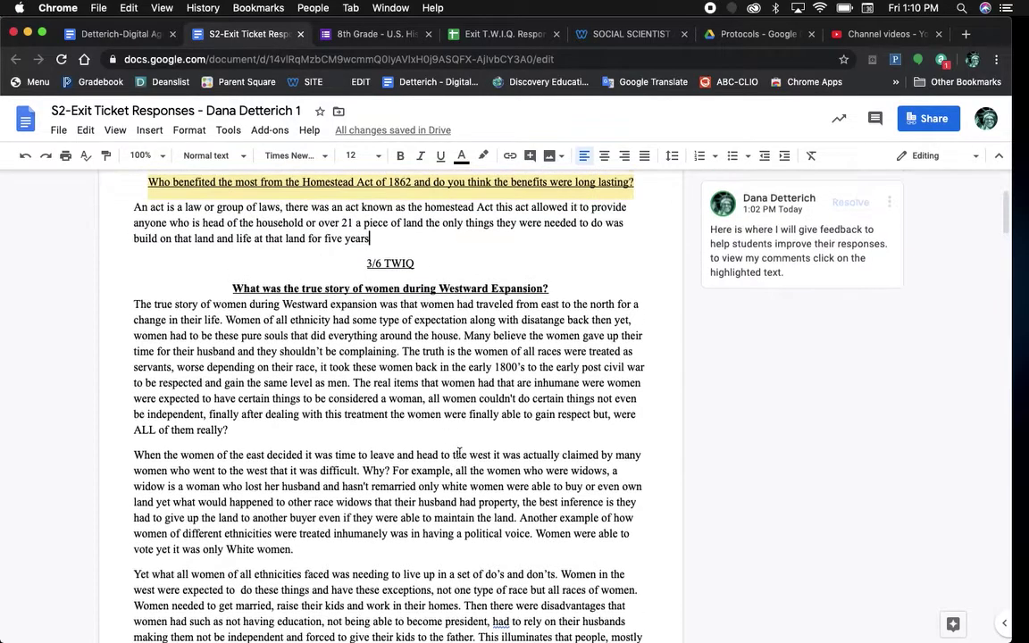
scroll(446, 420, up, 3)
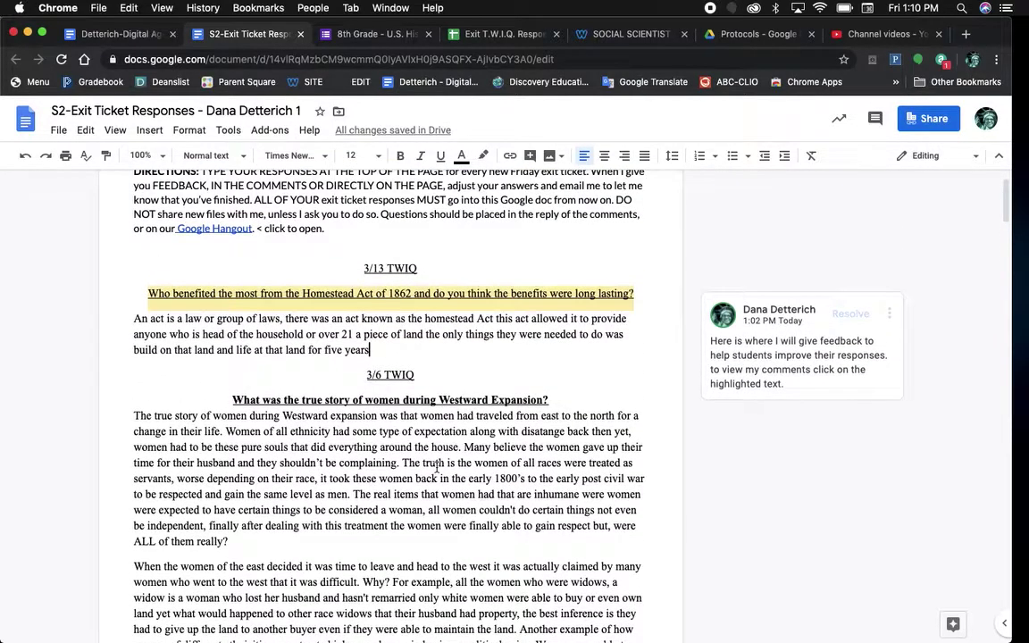
scroll(420, 420, down, 2)
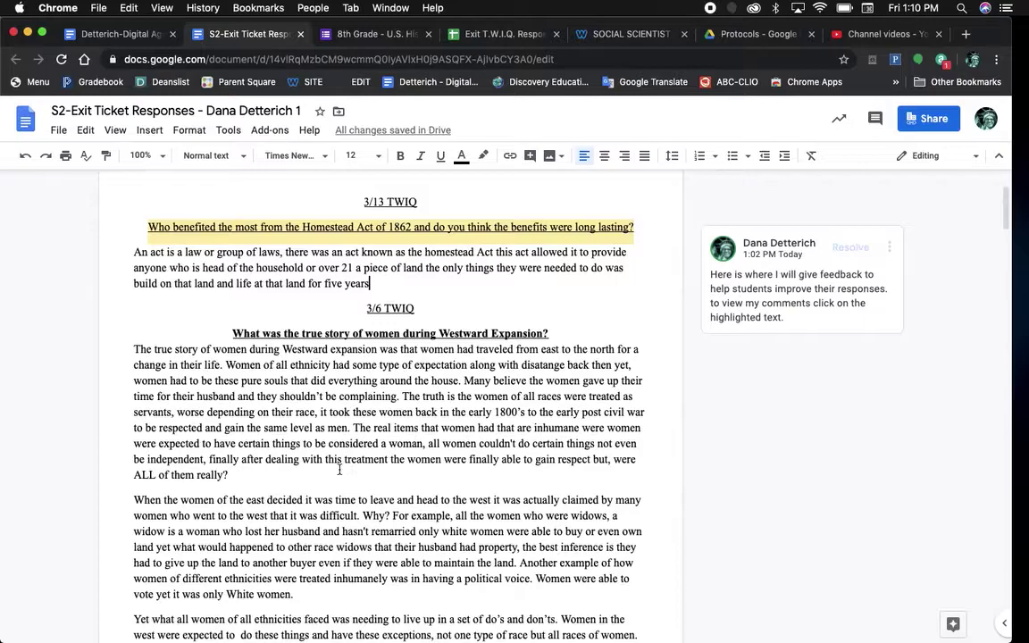
scroll(344, 467, down, 1)
scroll(338, 468, down, 2)
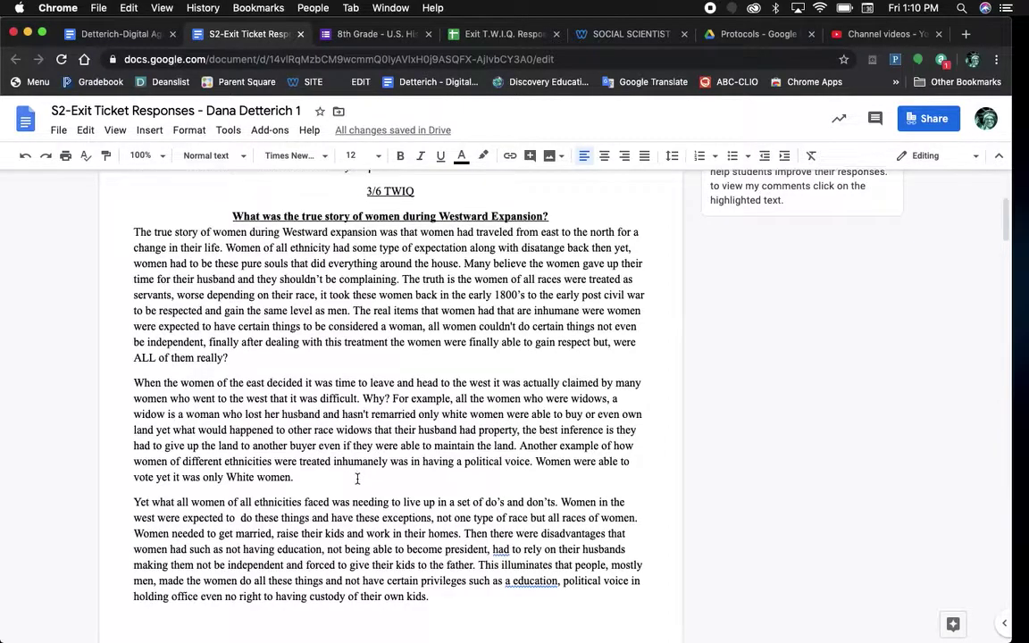
scroll(355, 477, down, 1)
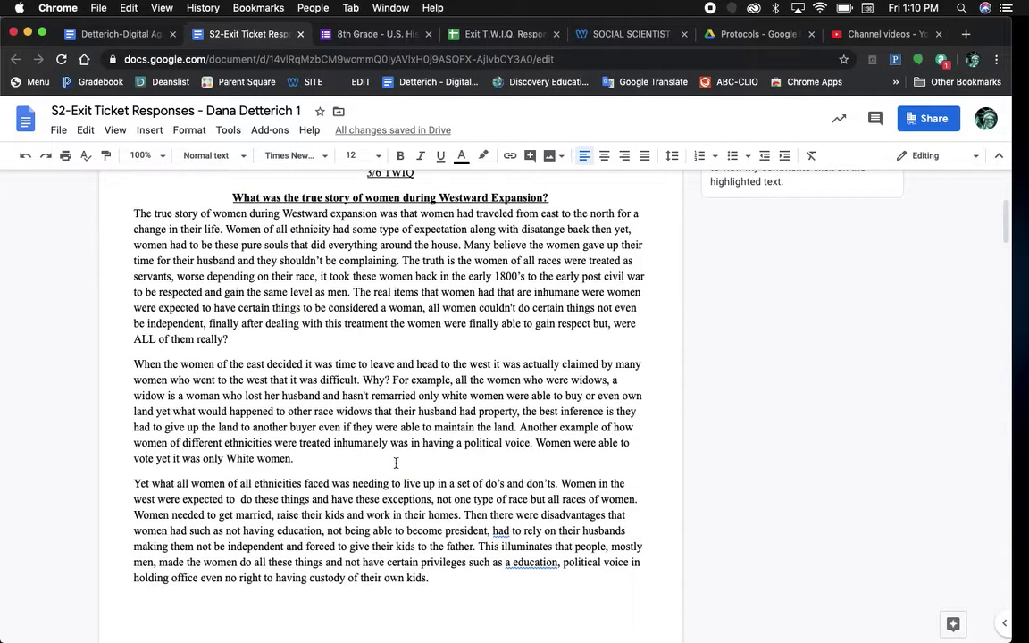
scroll(396, 464, up, 5)
scroll(396, 463, up, 1)
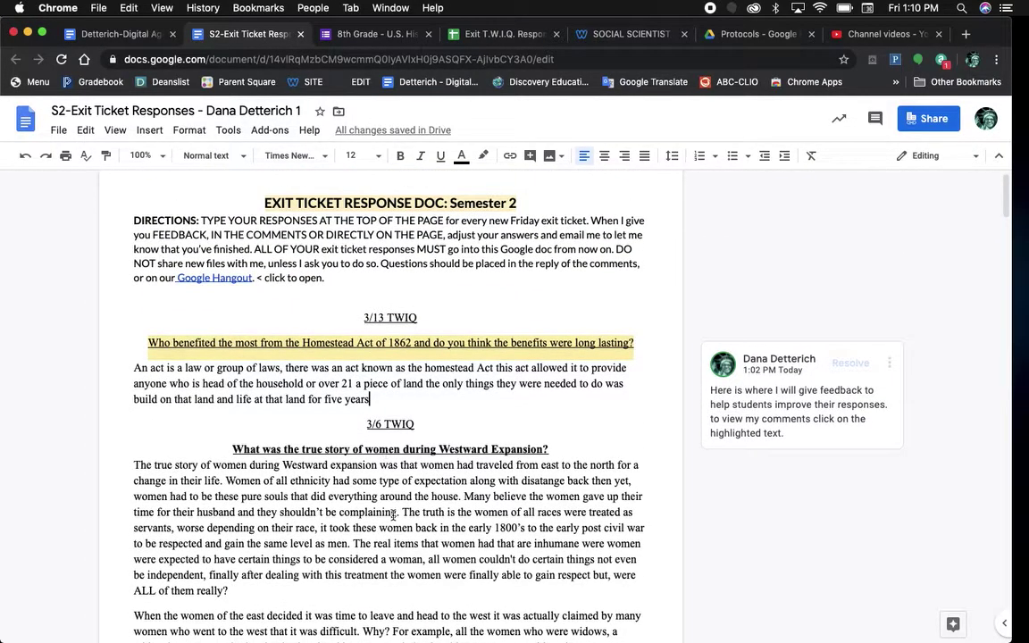
scroll(386, 453, down, 6)
scroll(393, 515, down, 5)
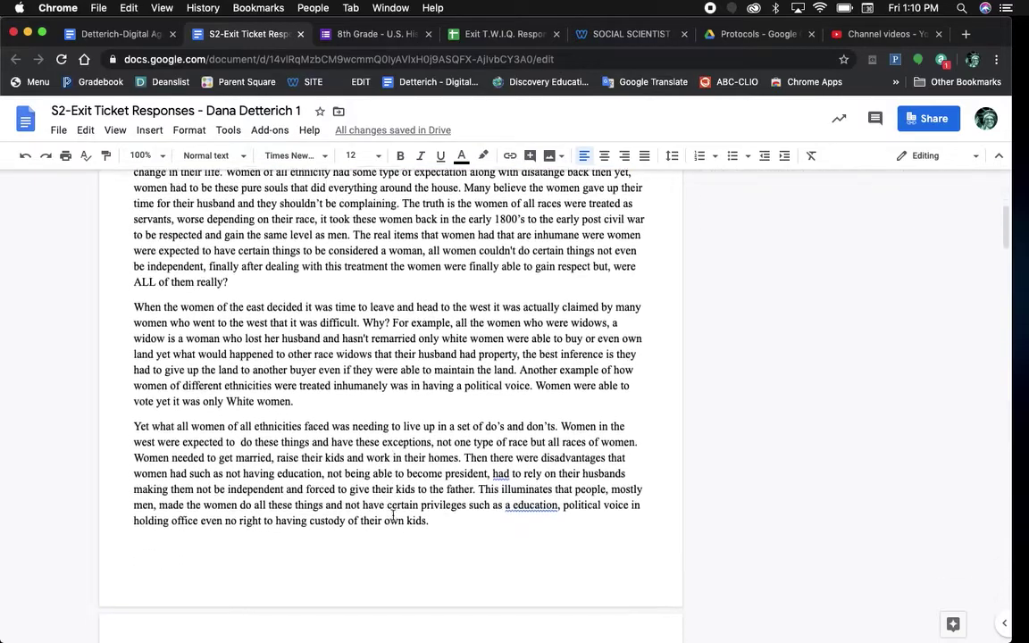
scroll(393, 515, up, 12)
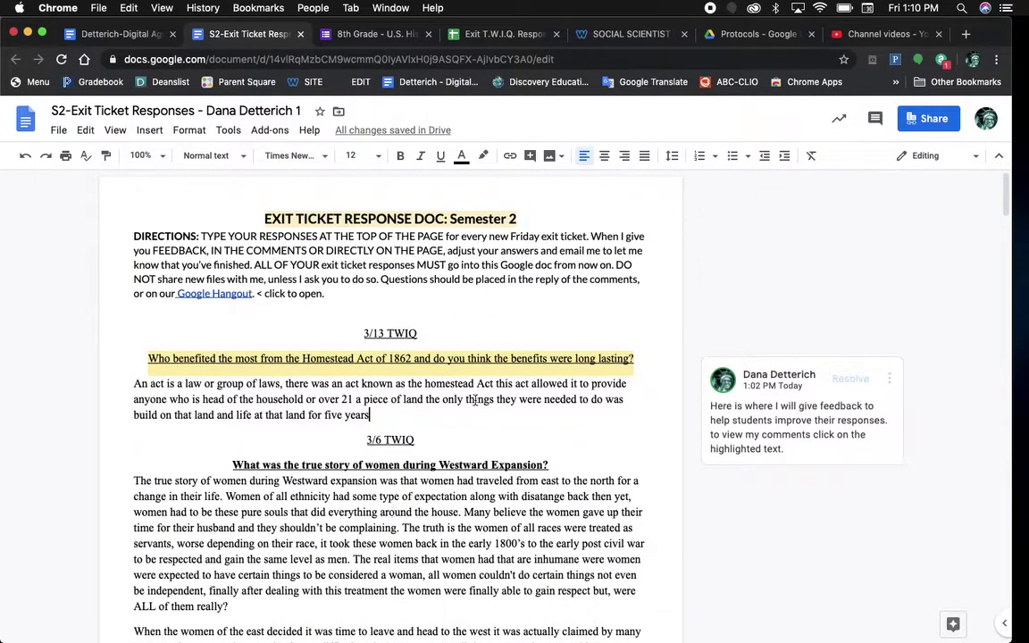
click(358, 334)
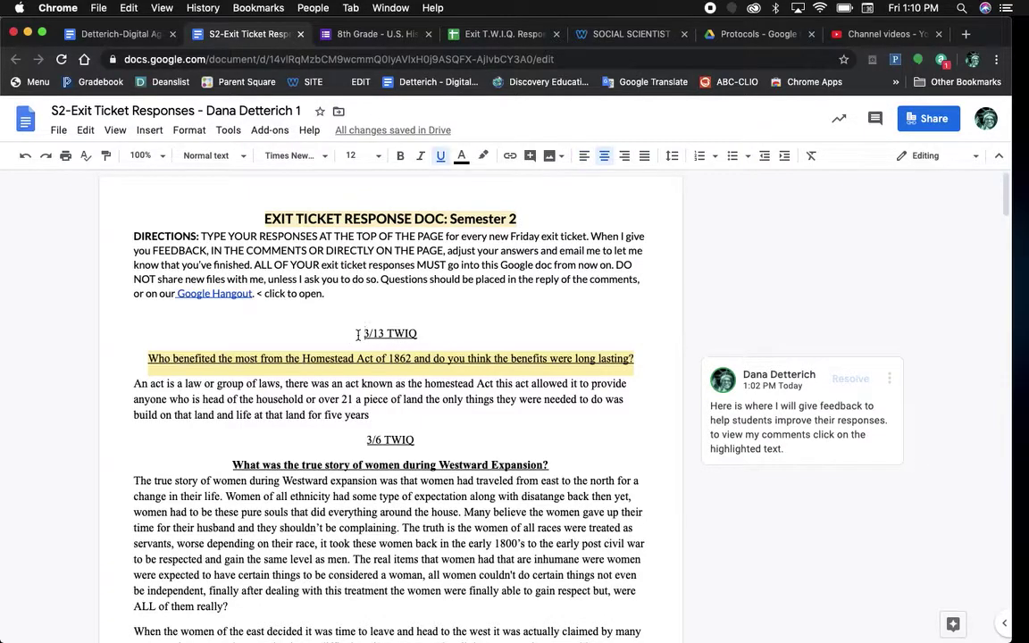
Step: Add a blank line above 3/13 TWIQ and upload image-placeholder-title.jpg from Documents/2019-2020/Units/Unit 3
key(Return)
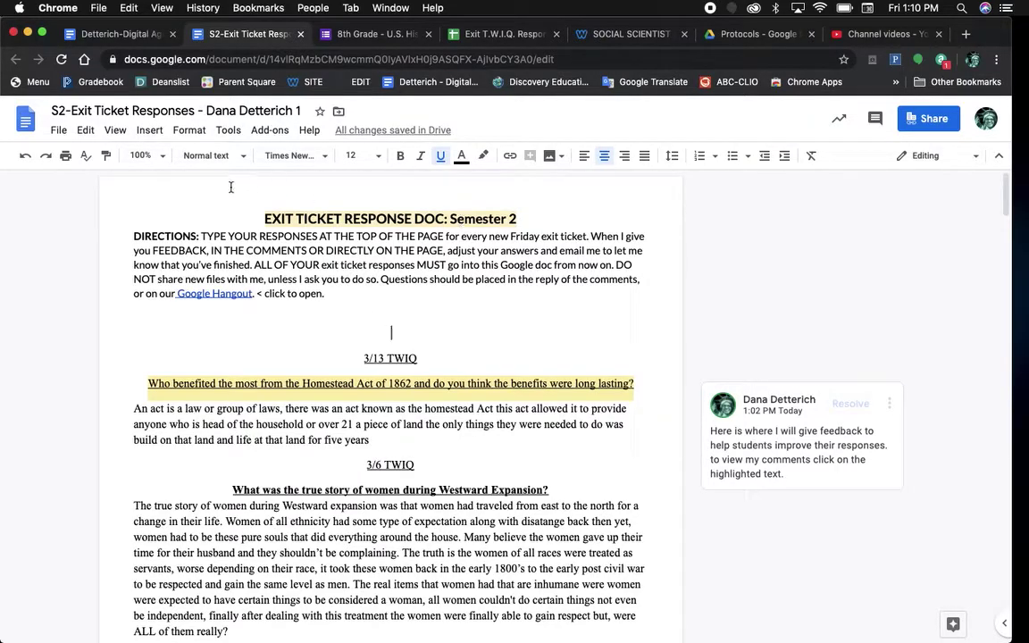
click(149, 130)
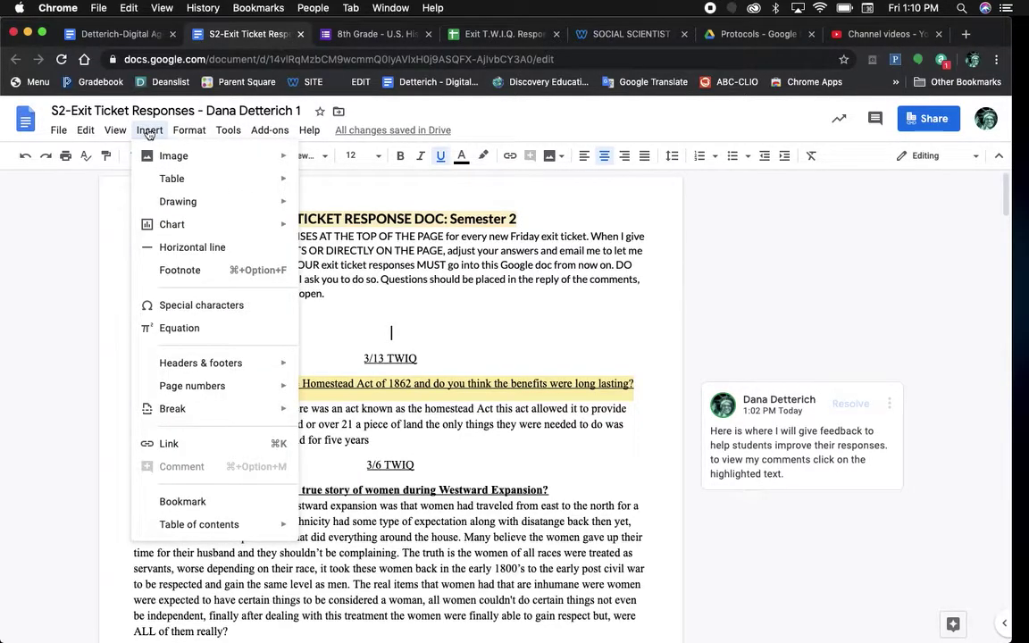
mouse_move(166, 155)
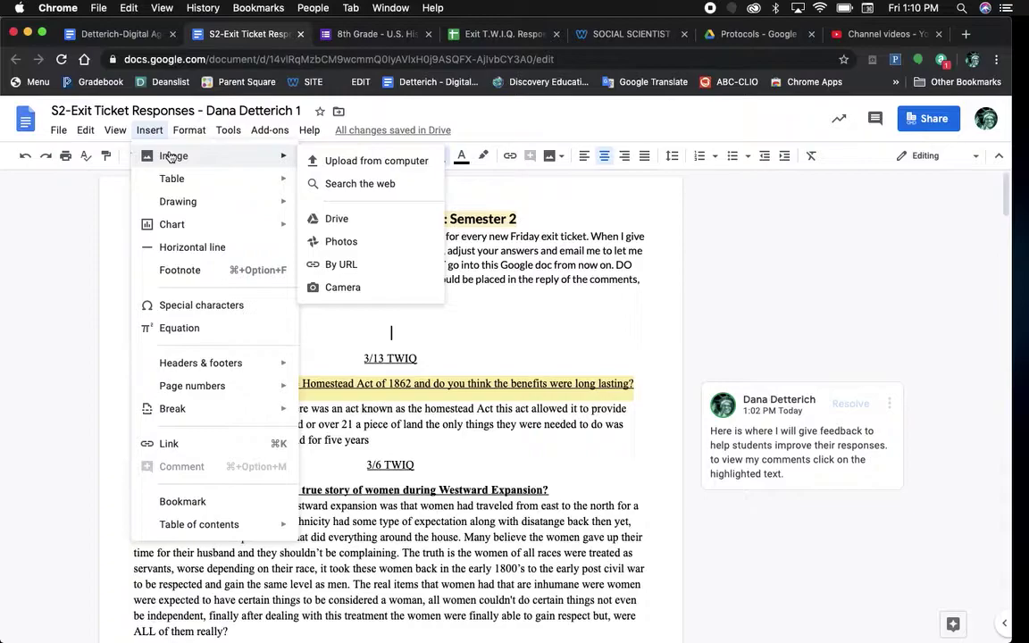
click(370, 163)
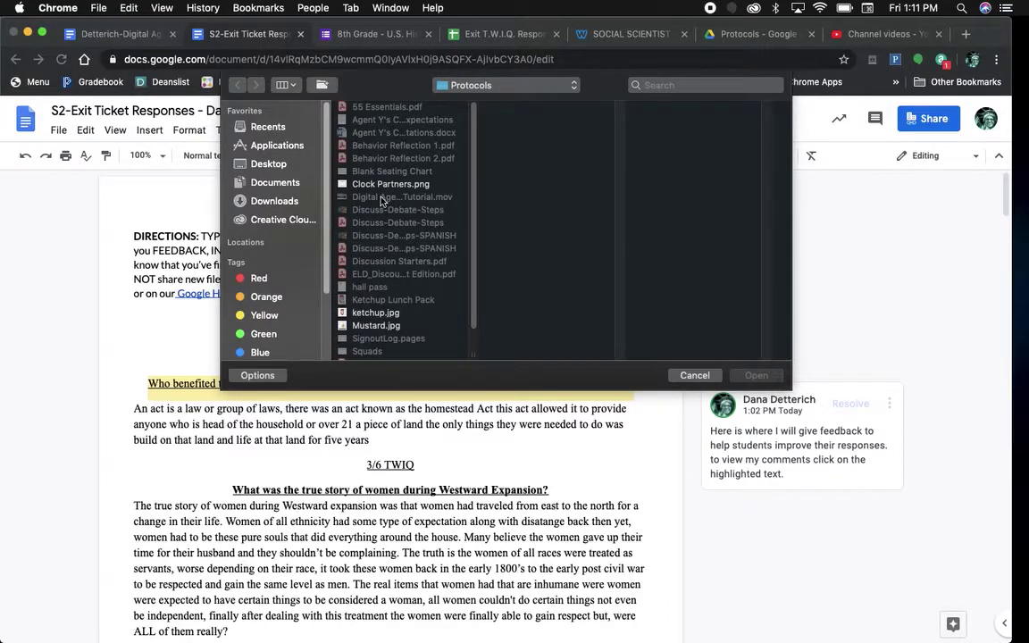
click(502, 85)
click(503, 104)
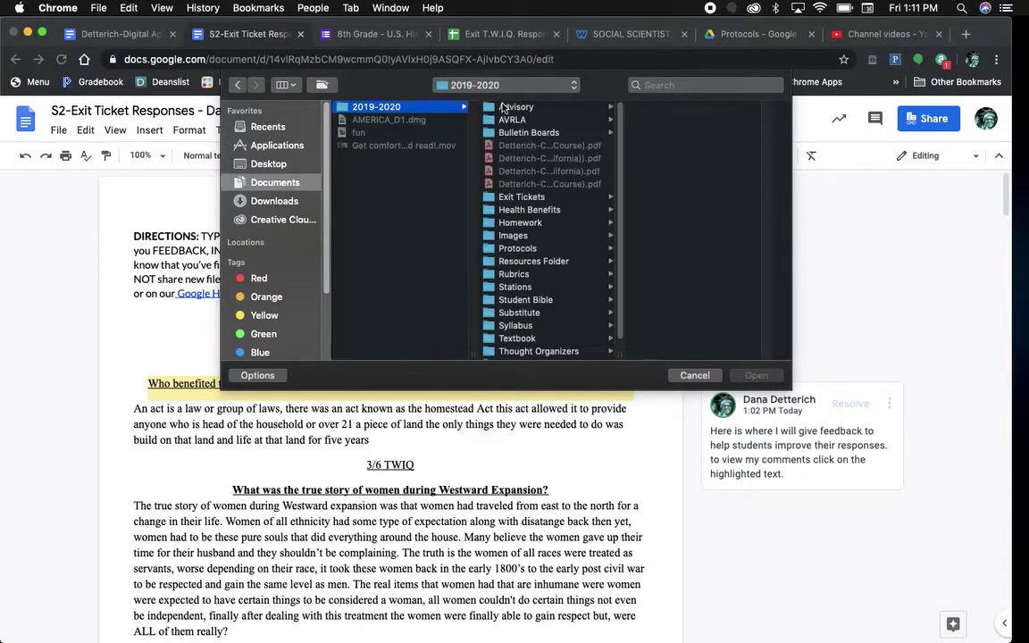
scroll(527, 295, down, 1)
click(515, 353)
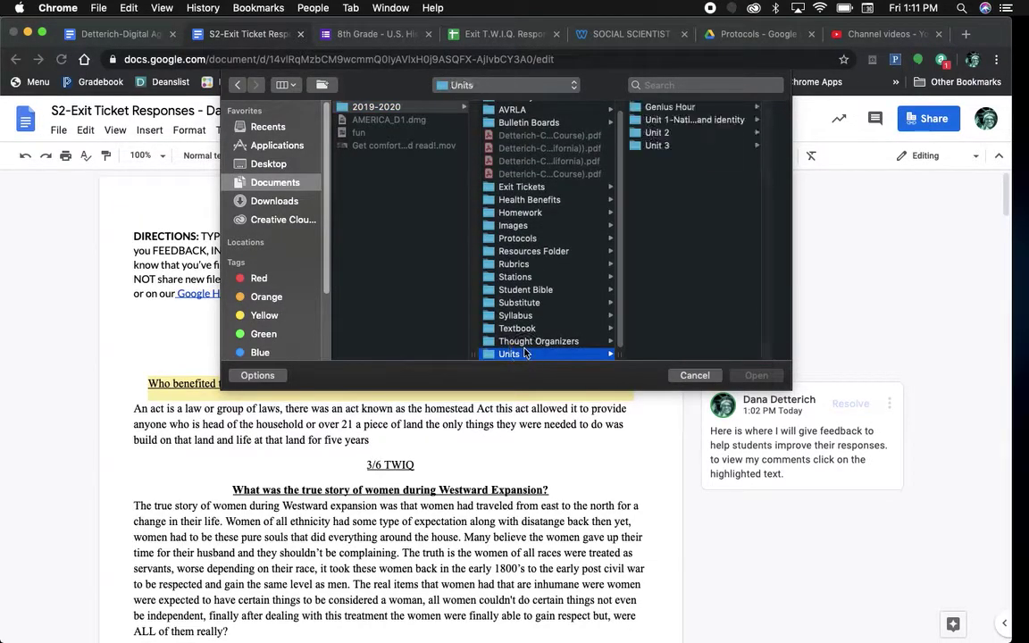
click(684, 144)
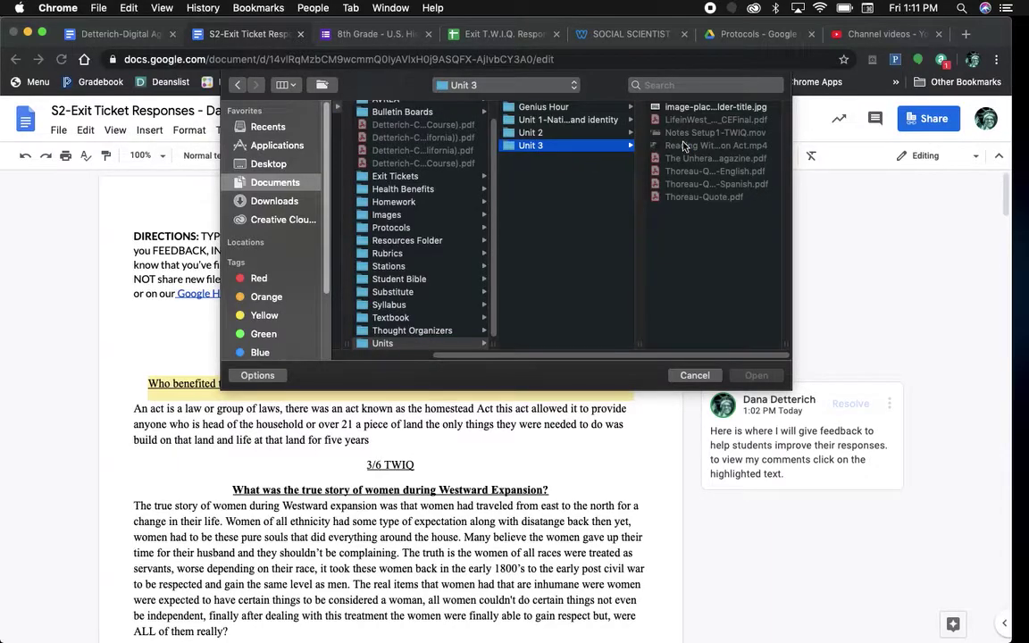
click(714, 108)
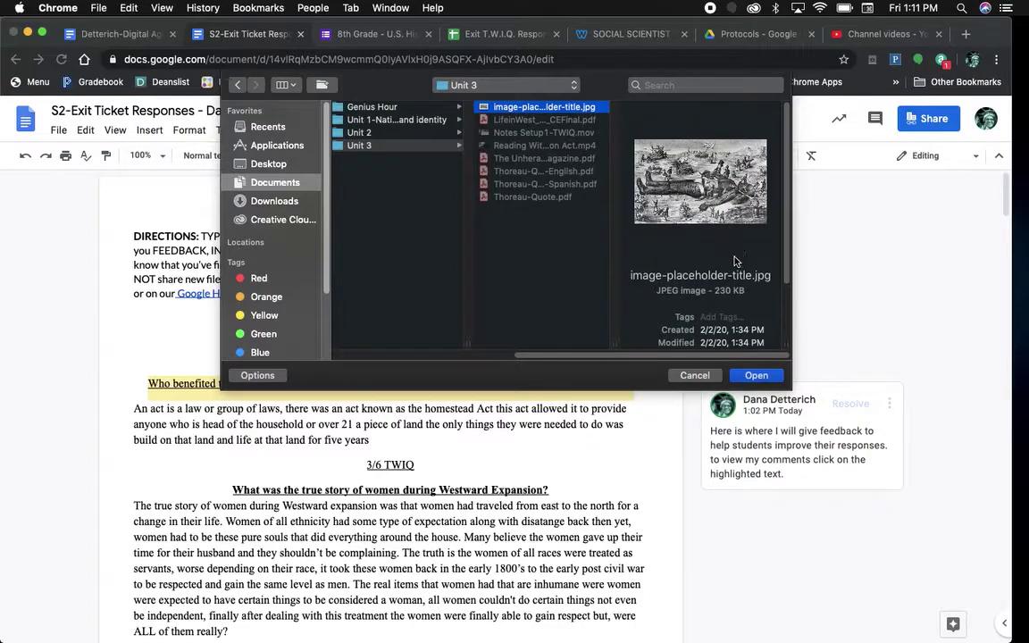
click(756, 376)
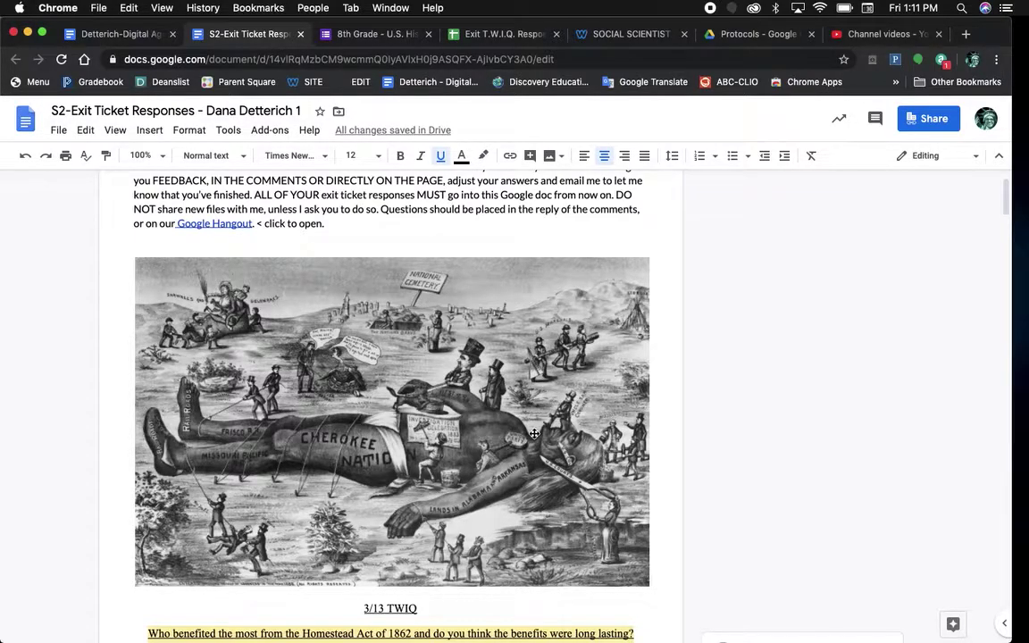
Step: Type the date 3/30/2020 with no highlight on the blank line above the image
click(534, 436)
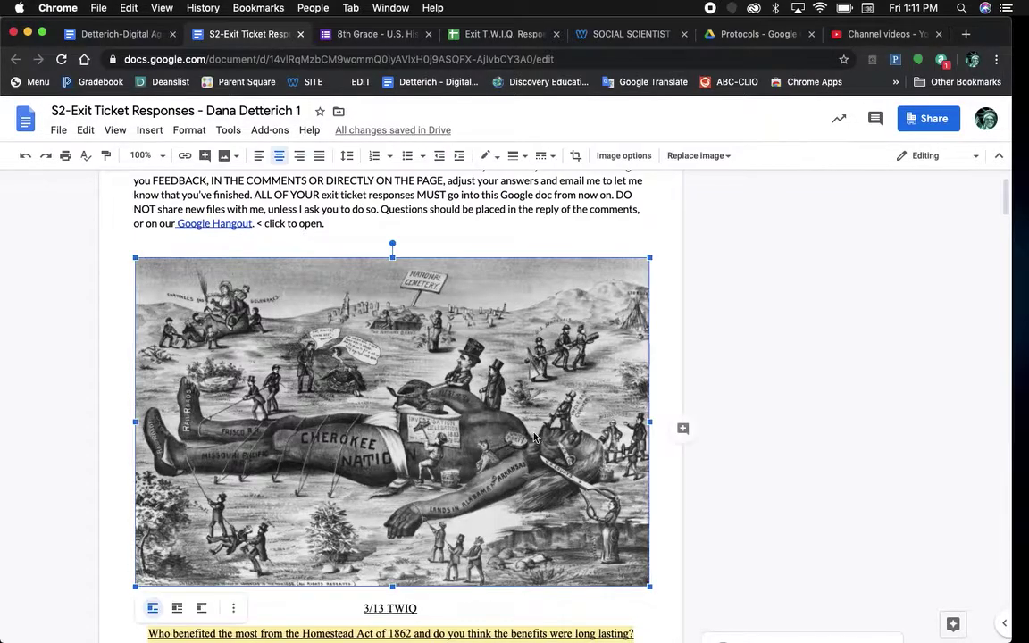
click(462, 247)
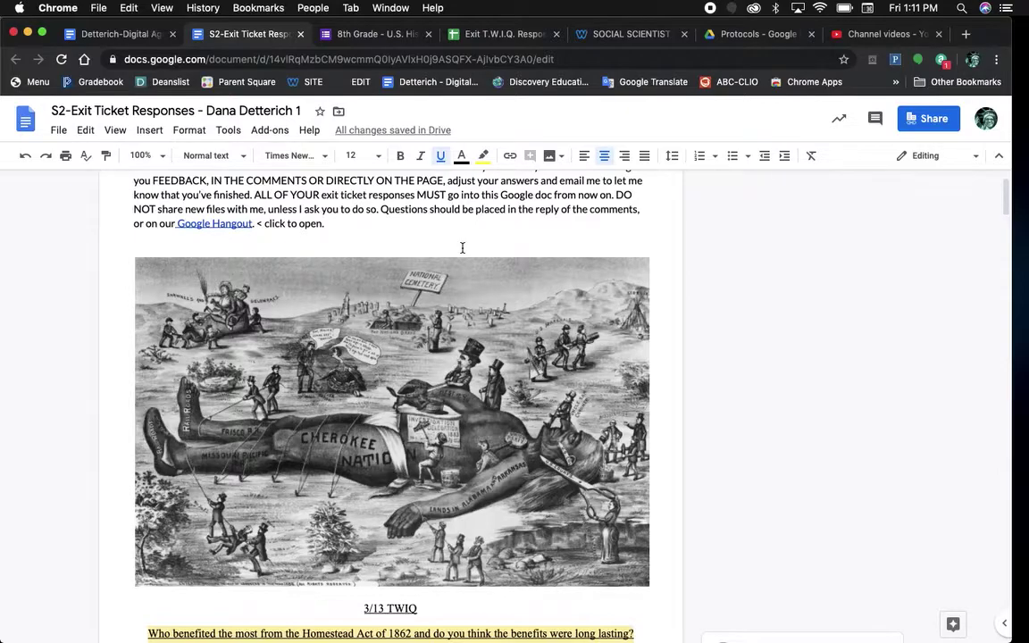
text(3/)
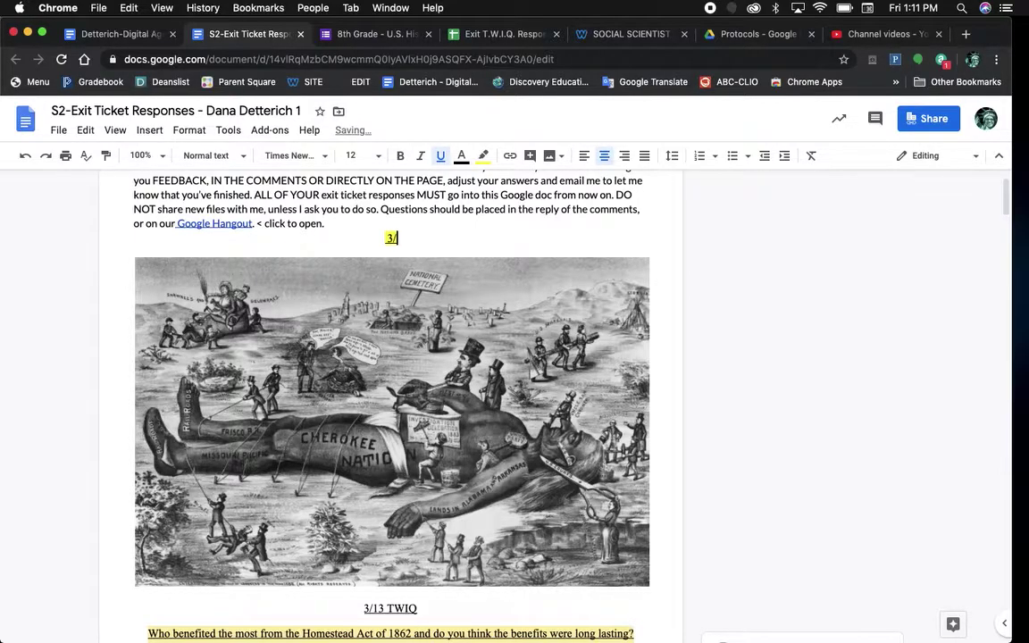
key(BackSpace)
key(BackSpace)
click(483, 158)
click(505, 179)
text(3/30/20)
key(BackSpace)
key(BackSpace)
key(BackSpace)
text(/2020)
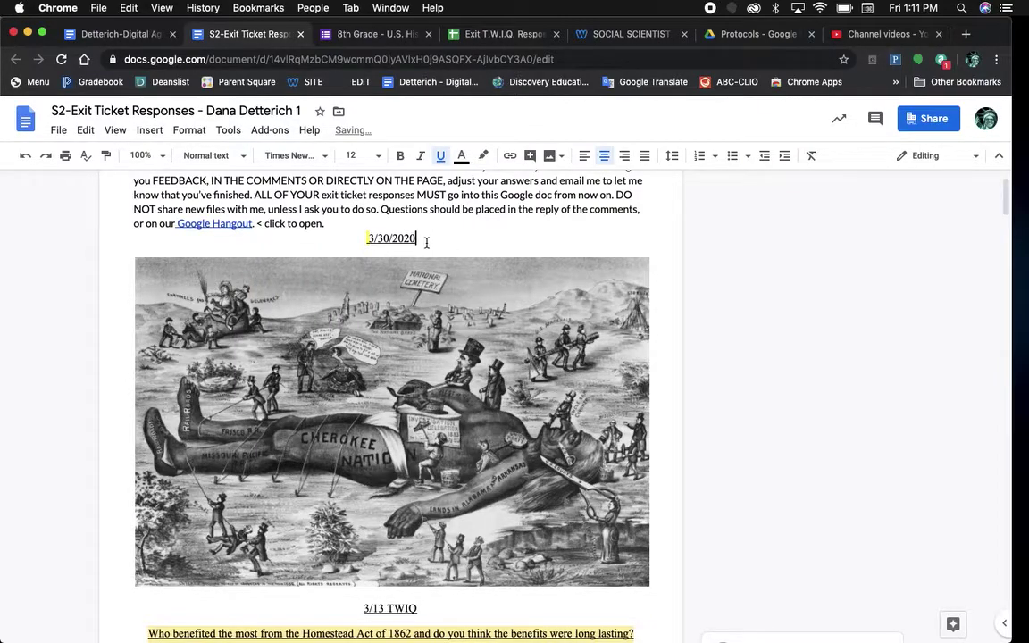
Step: Add a 'Question...' line below the date, followed by an empty line
key(Return)
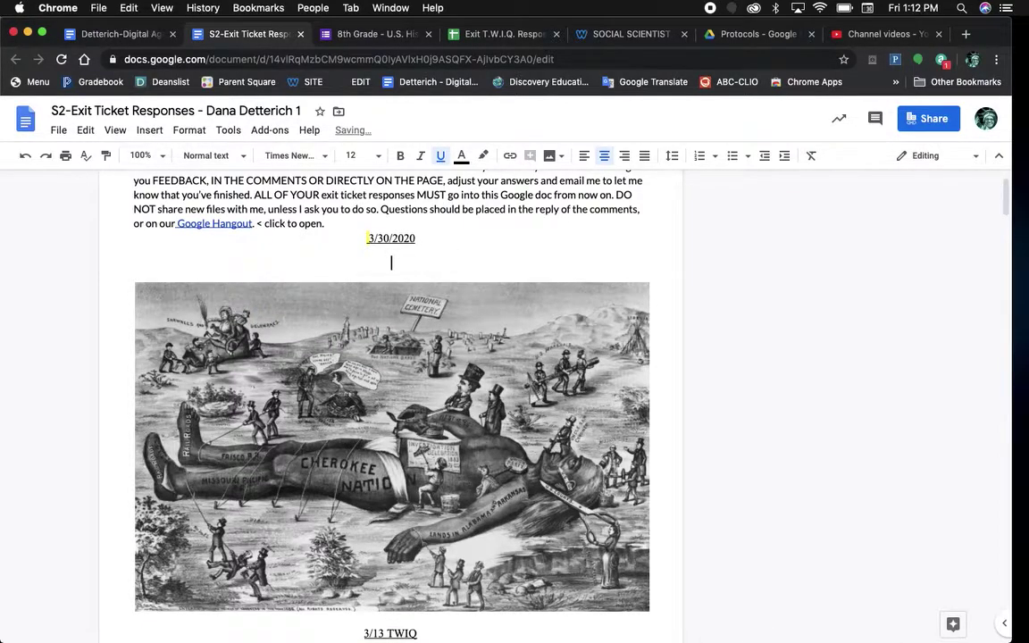
text(Question///)
key(BackSpace)
key(BackSpace)
key(BackSpace)
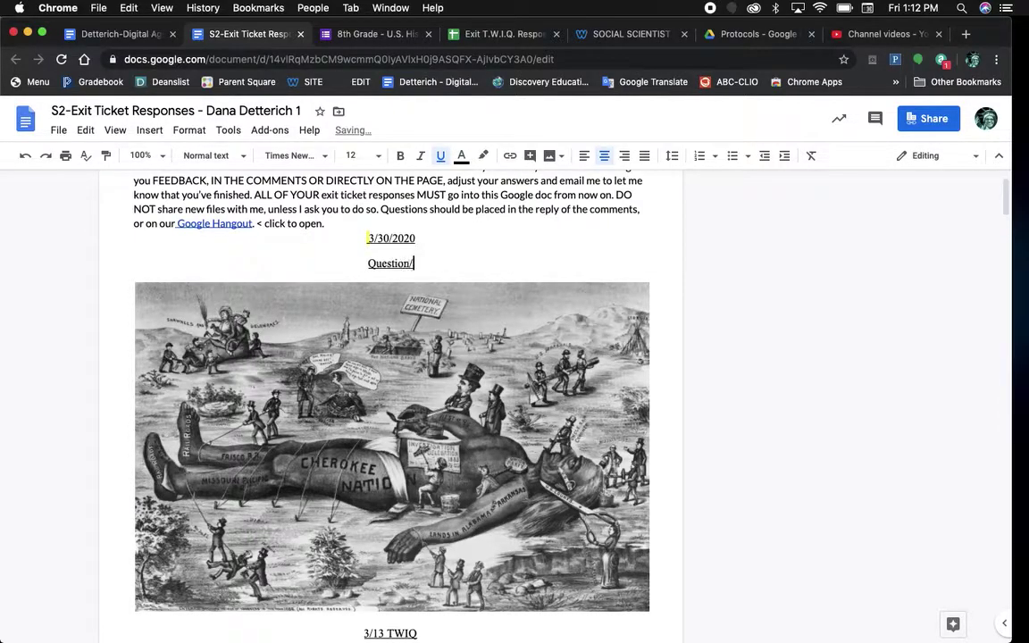
text(...)
key(Return)
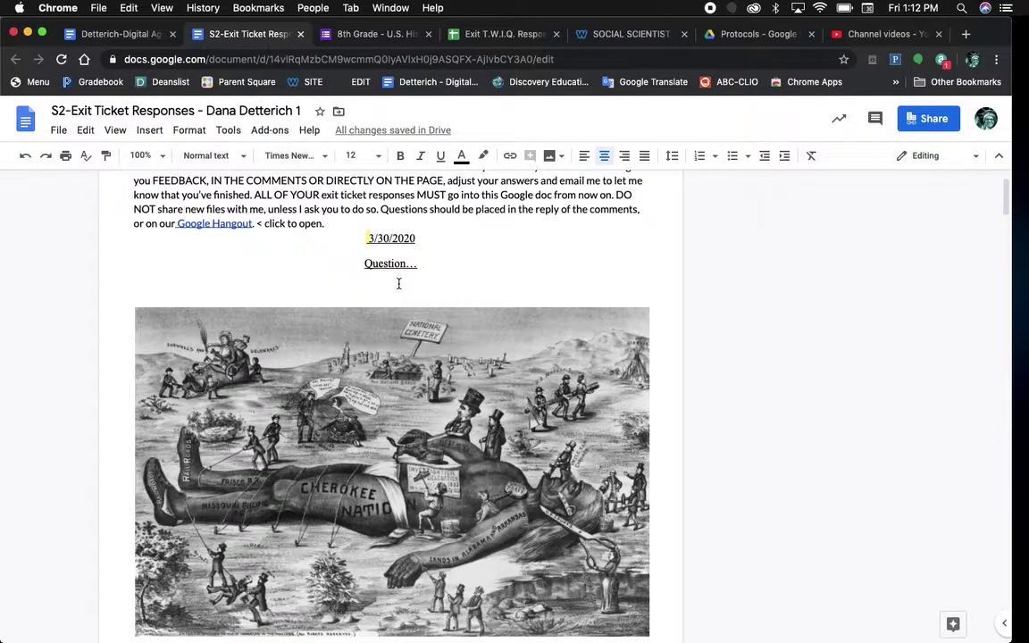
Step: Enter a left-aligned placeholder response, replacing 'as;dhf;' with ';alsdhljbjlb'
text(as;dhf;)
click(583, 155)
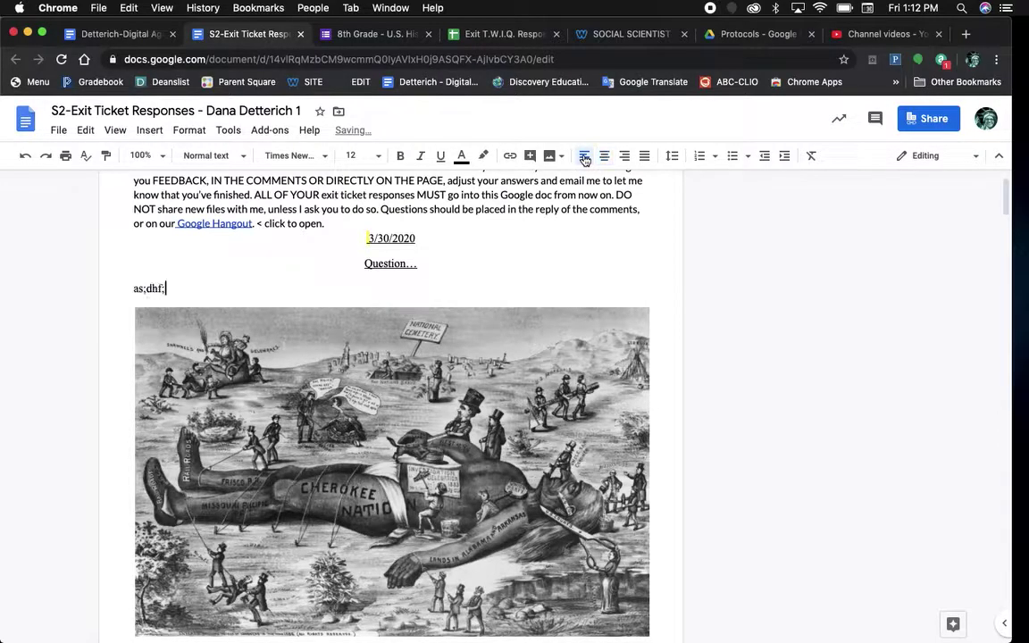
drag(211, 287, 112, 284)
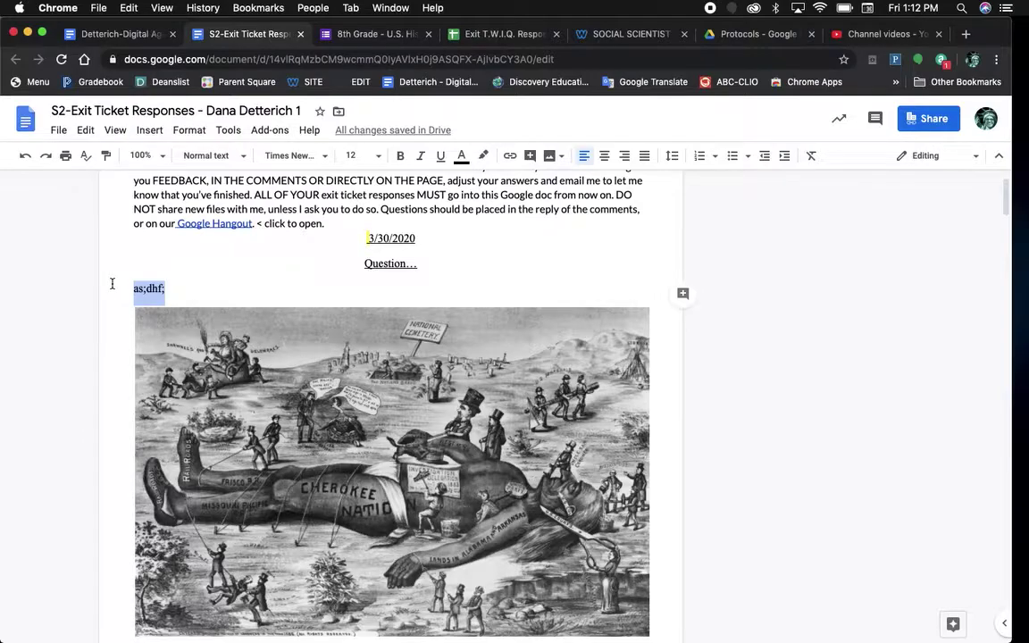
text(;alsdhljbjlb)
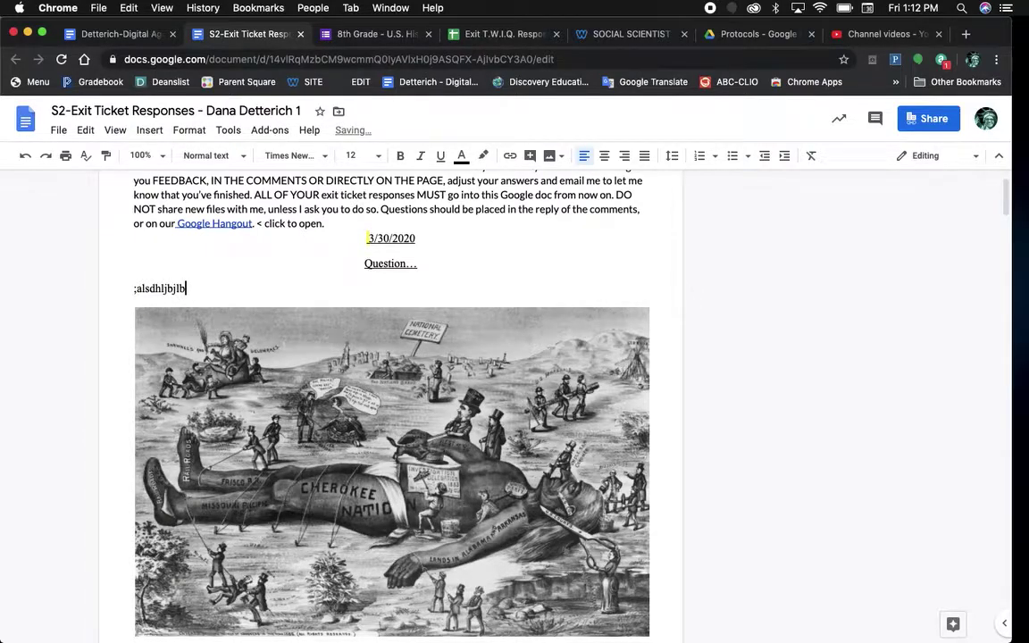
scroll(135, 300, up, 2)
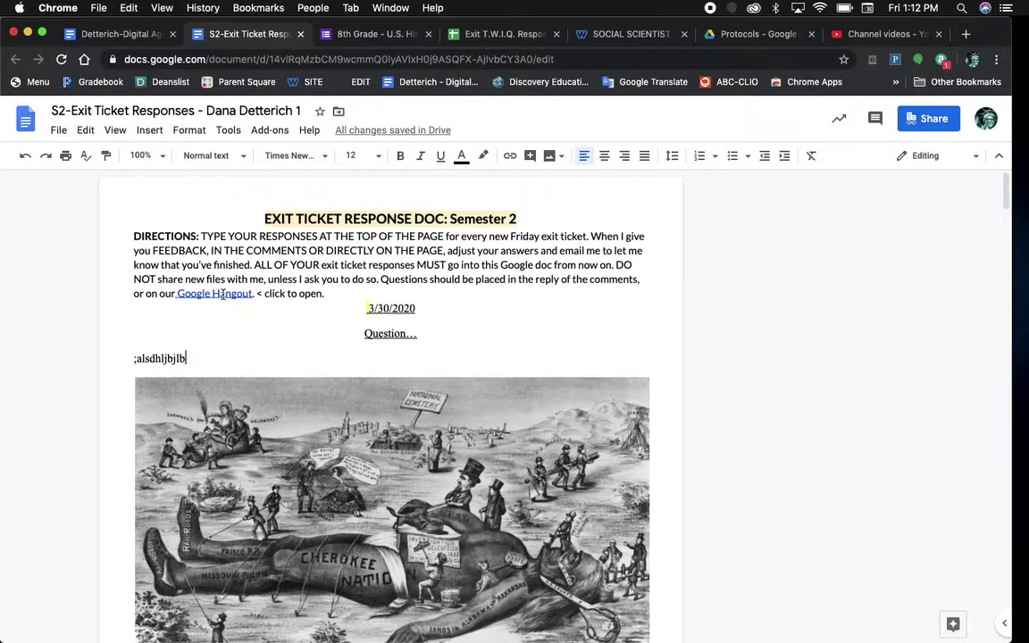